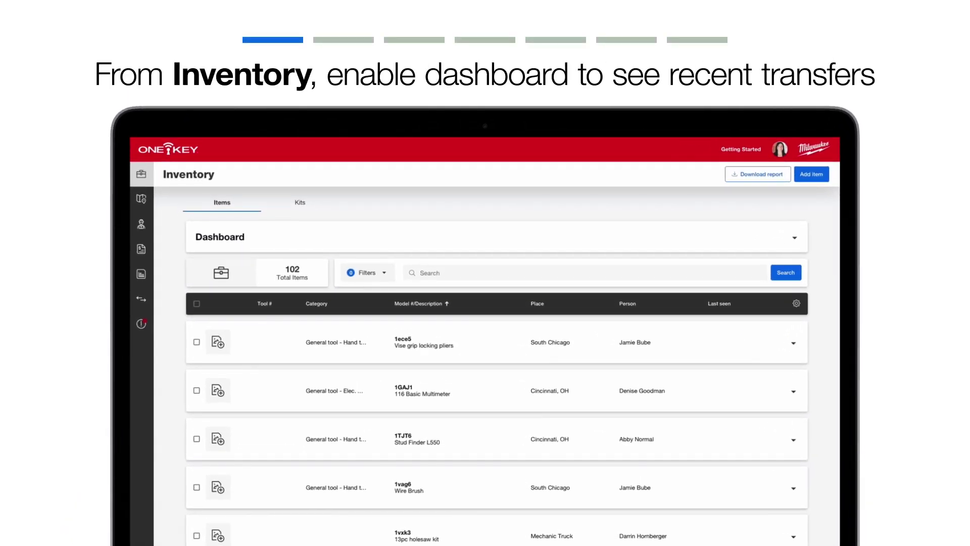
# View the recent transfers on the Inventory dashboard and in the details of the Main Office place
pyautogui.click(658, 245)
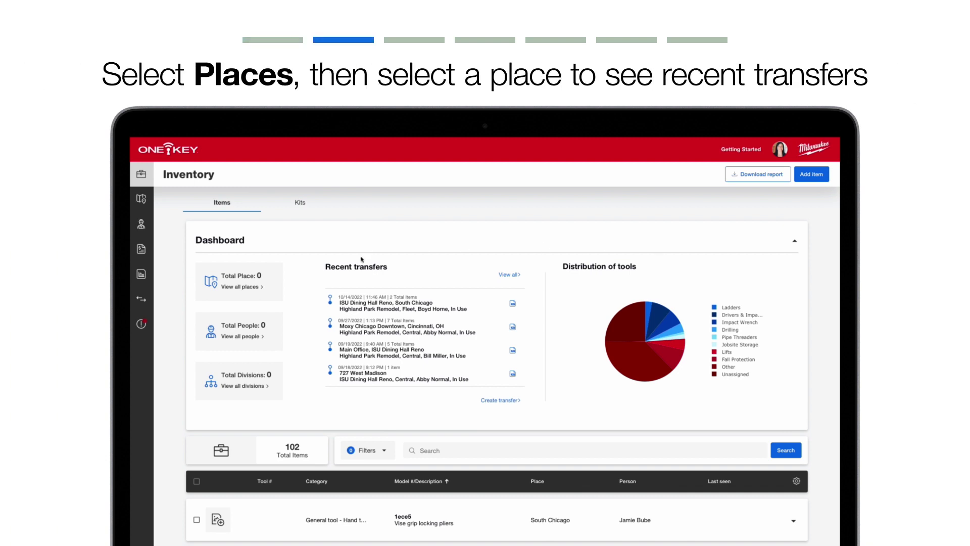
pyautogui.moveTo(142, 201)
pyautogui.click(172, 203)
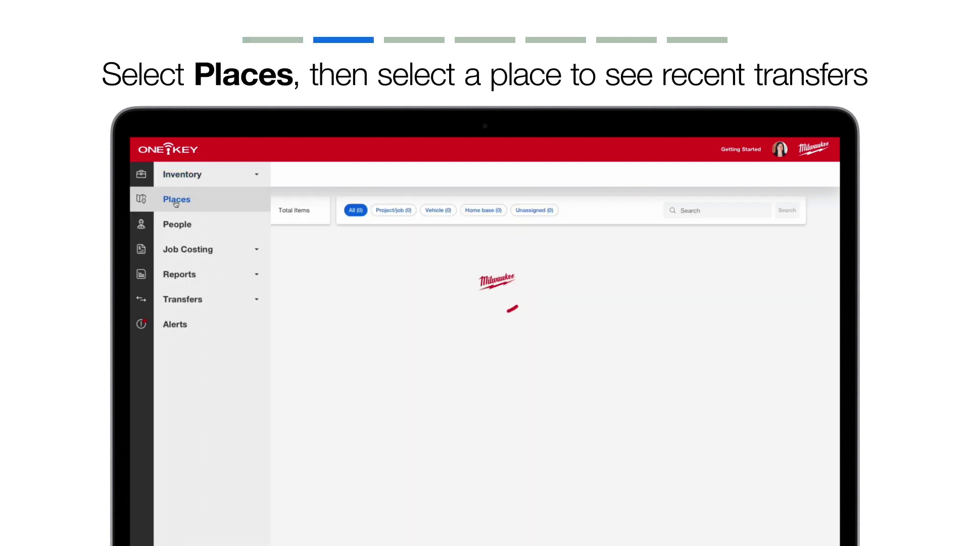
pyautogui.scroll(-2, 514, 318)
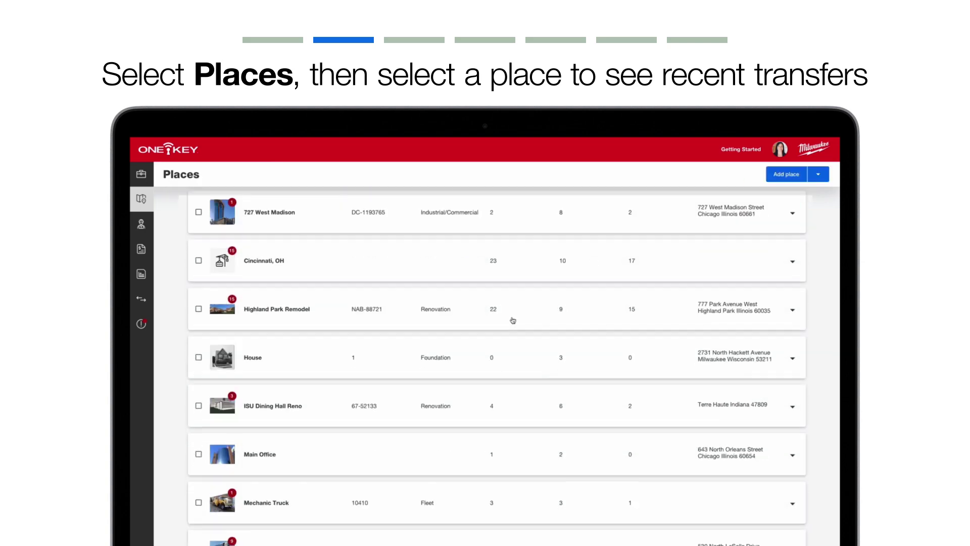
pyautogui.click(494, 455)
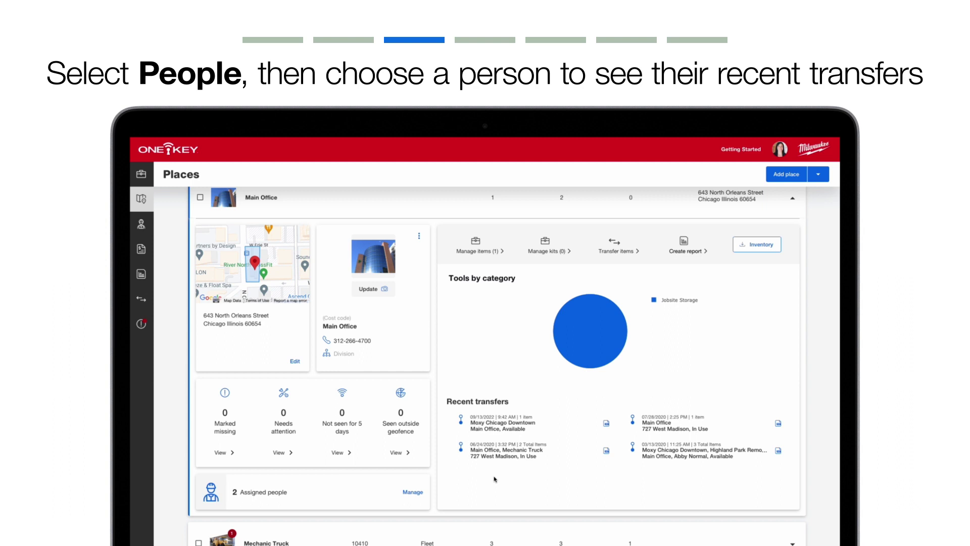
# Open a person's details in People to view their recent transfers
pyautogui.moveTo(141, 225)
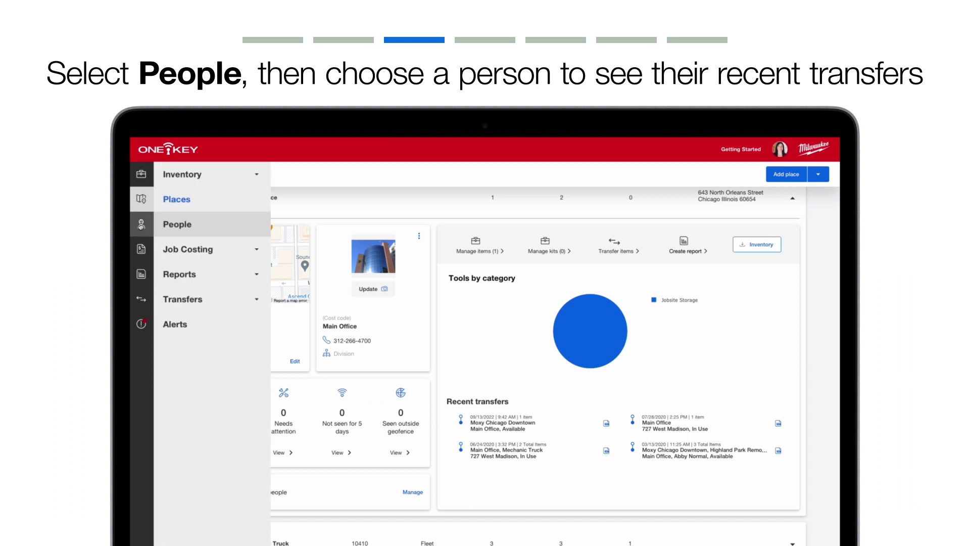
pyautogui.click(141, 226)
pyautogui.click(441, 515)
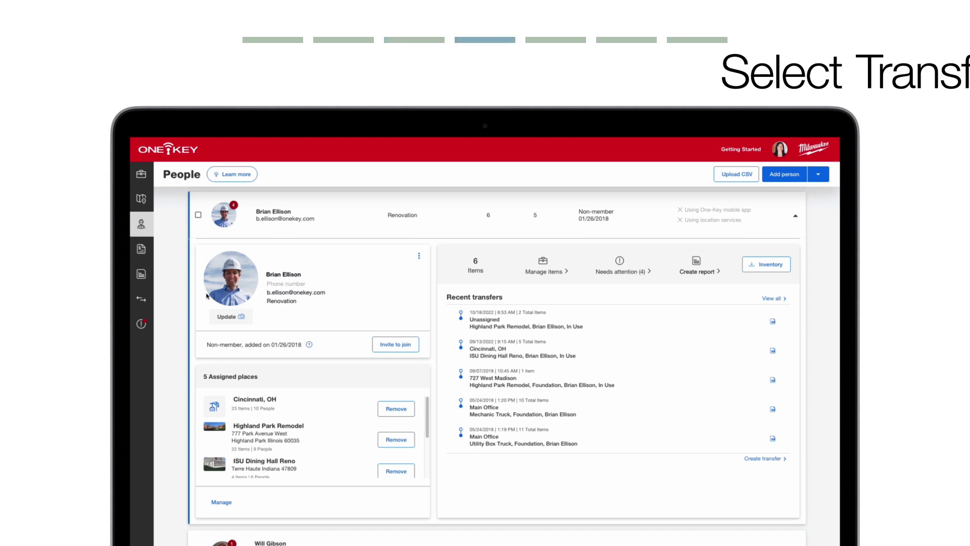
# Start a new transfer and read through the introductory slides on the new transfer improvements
pyautogui.click(141, 299)
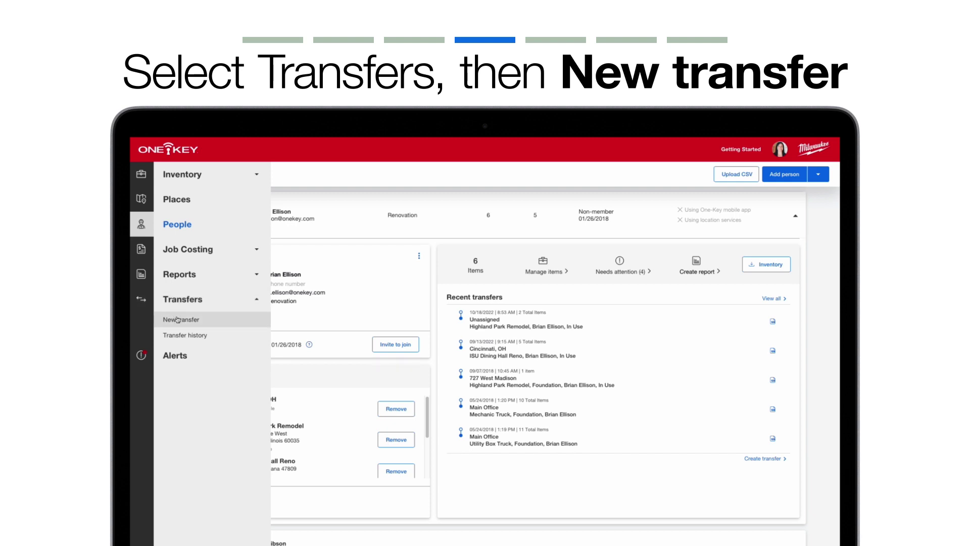
pyautogui.click(178, 319)
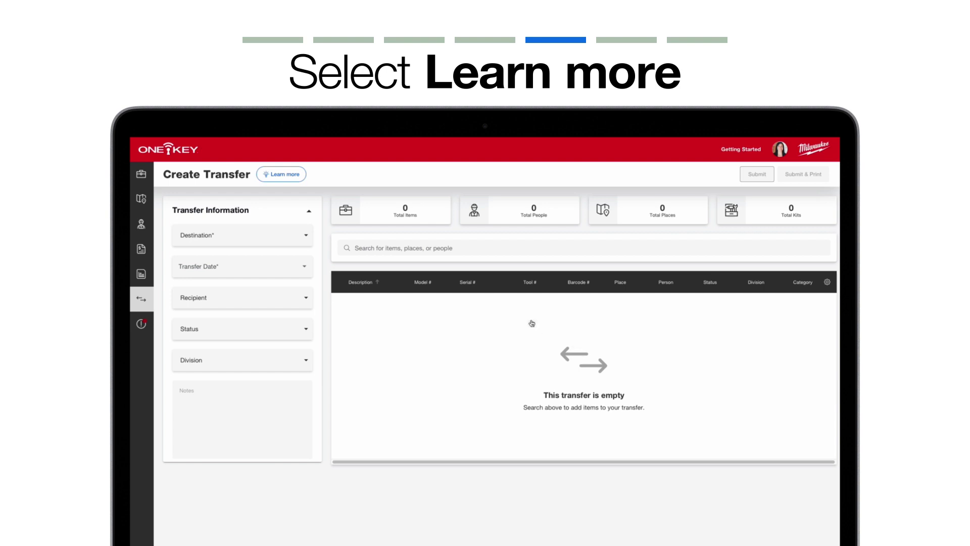
pyautogui.click(282, 175)
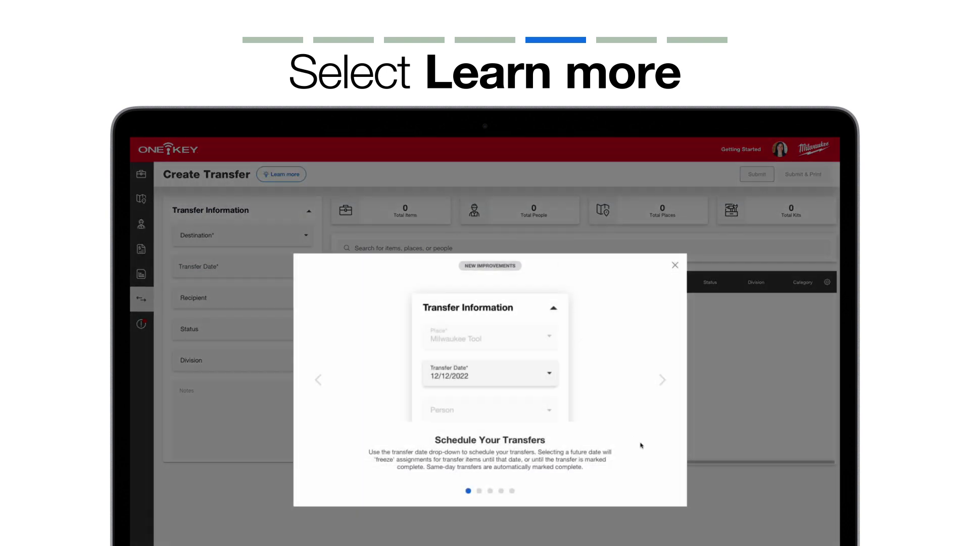
pyautogui.click(663, 381)
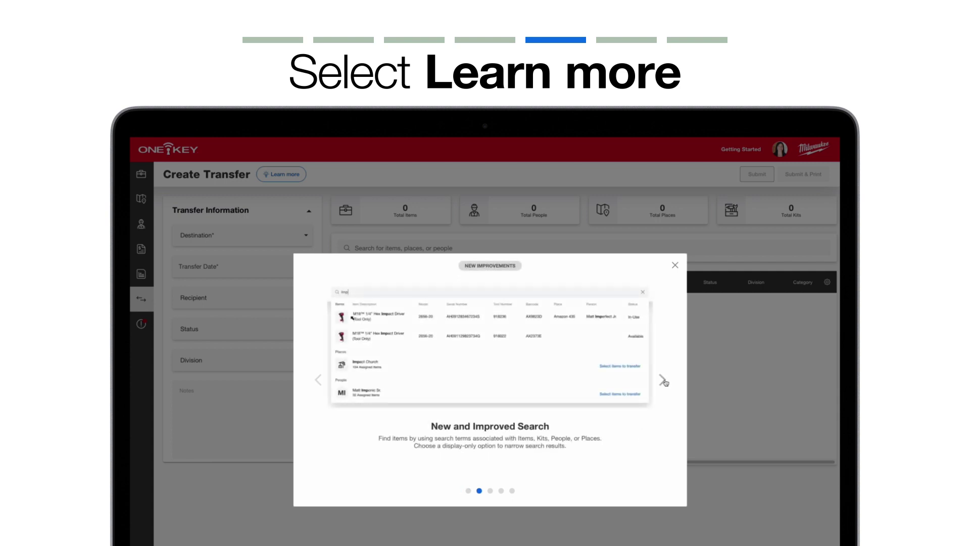
pyautogui.click(663, 381)
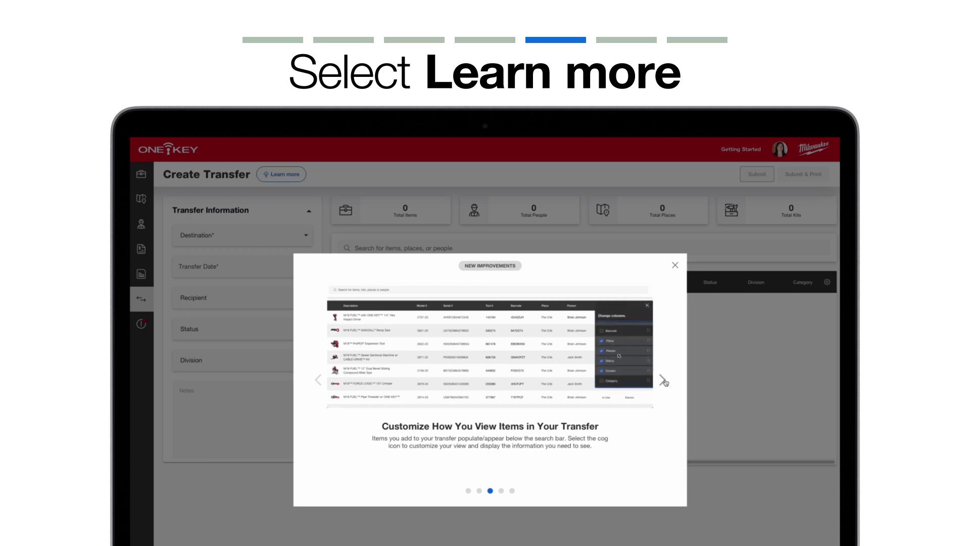
pyautogui.click(663, 380)
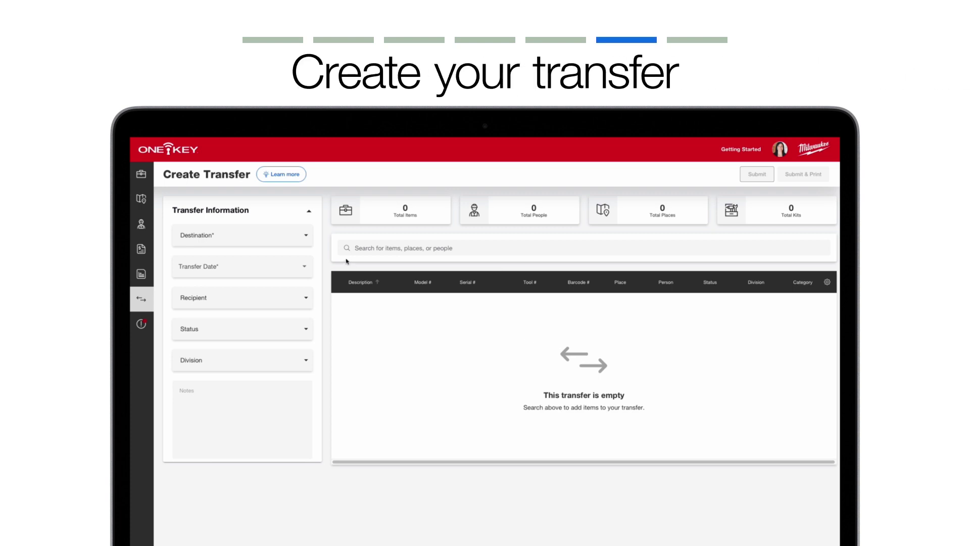
# Set the transfer's destination to Highland Park Remodel and its transfer date to 10/24/22
pyautogui.click(297, 243)
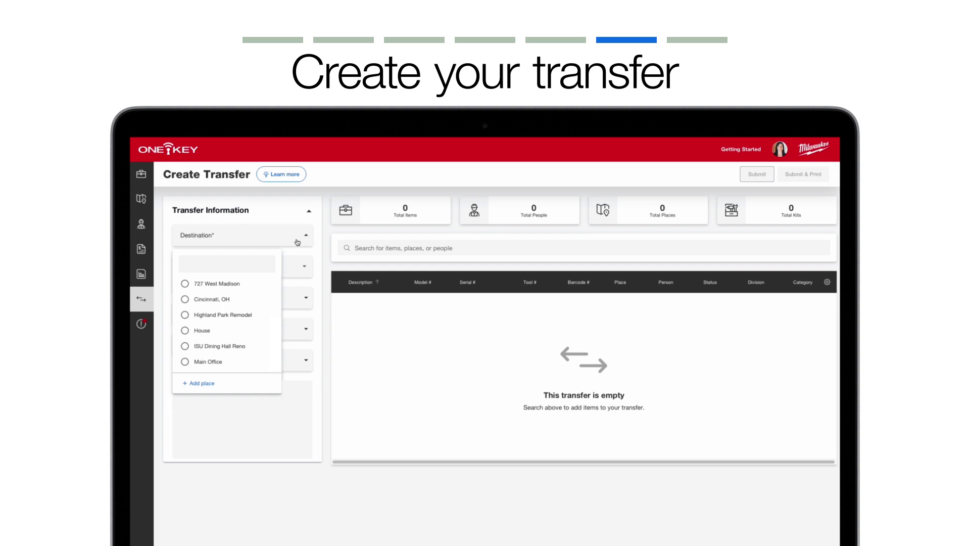
pyautogui.click(257, 314)
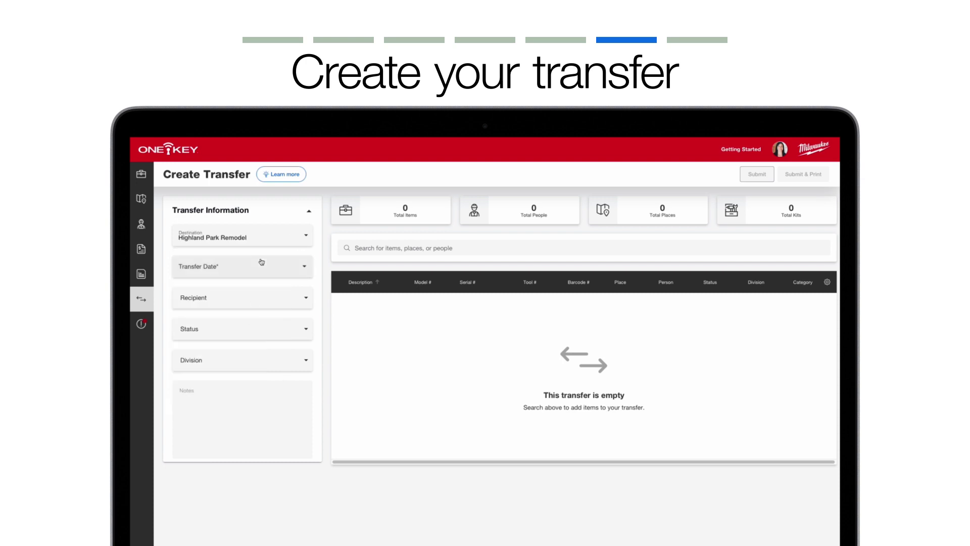
pyautogui.click(262, 262)
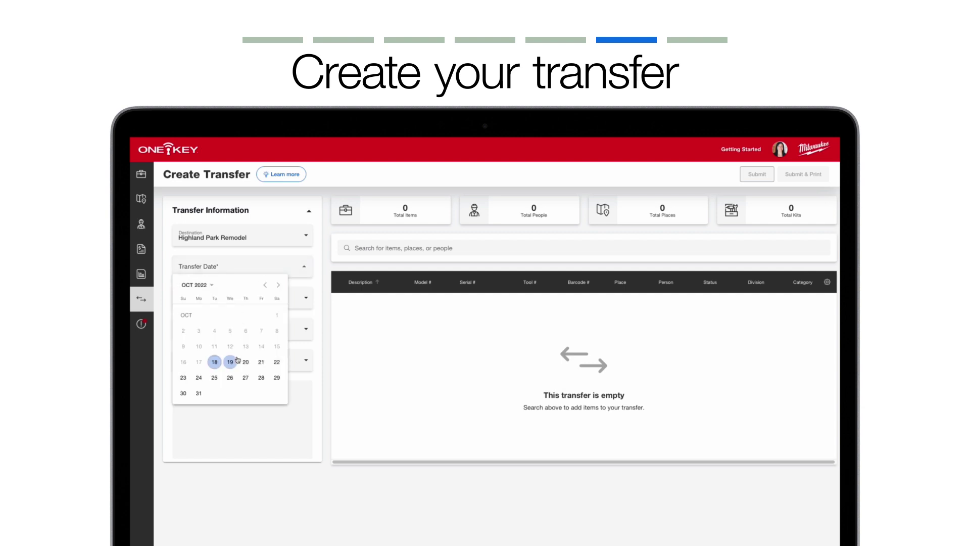
pyautogui.click(215, 362)
pyautogui.click(250, 271)
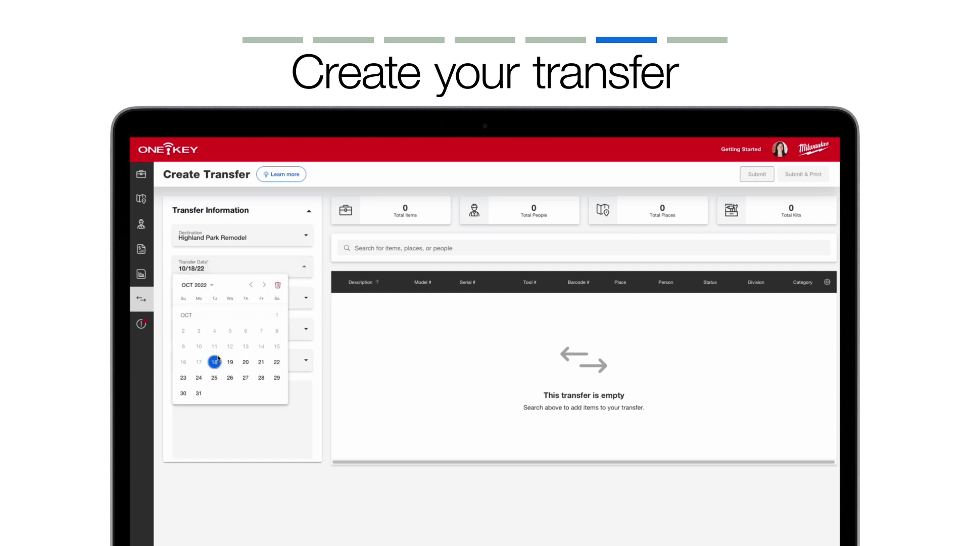
pyautogui.click(199, 377)
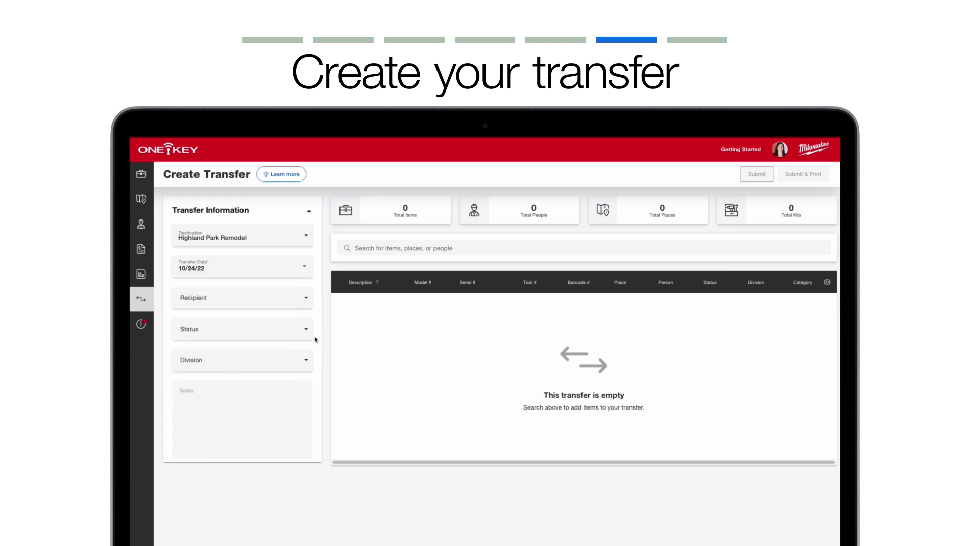
# Choose the transfer's recipient, set the status to Available and assign the Renovation division
pyautogui.click(265, 302)
pyautogui.click(247, 420)
pyautogui.click(265, 332)
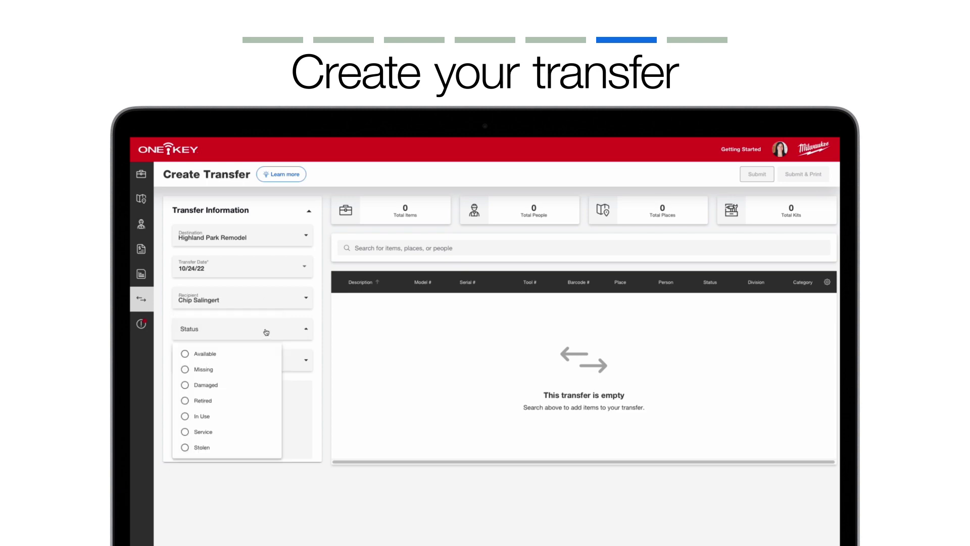
pyautogui.click(224, 356)
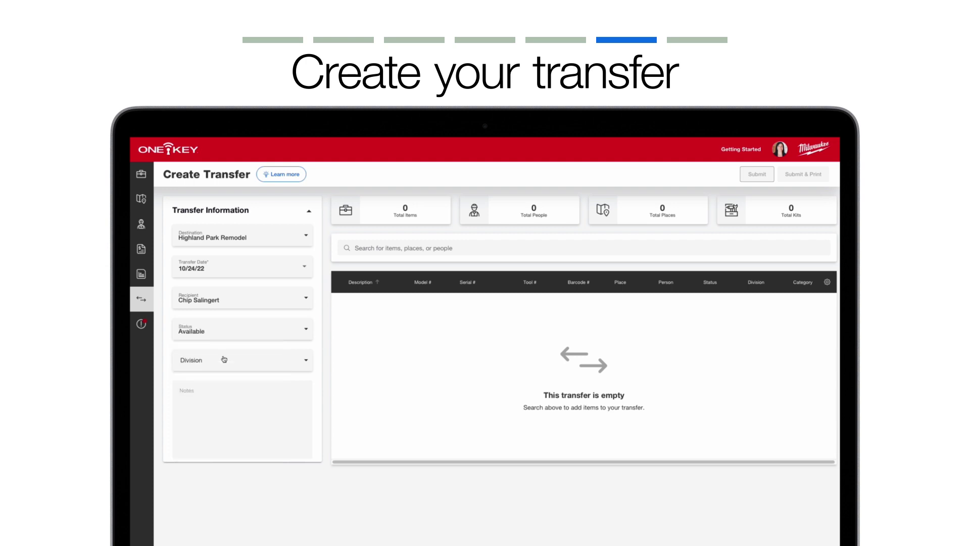
pyautogui.click(227, 360)
pyautogui.click(238, 493)
# Add a note greeting the recipient, "here are those tools you requested for the remodel job.", and collapse the transfer information
pyautogui.click(281, 424)
pyautogui.write('Hey Chip, here are those tools')
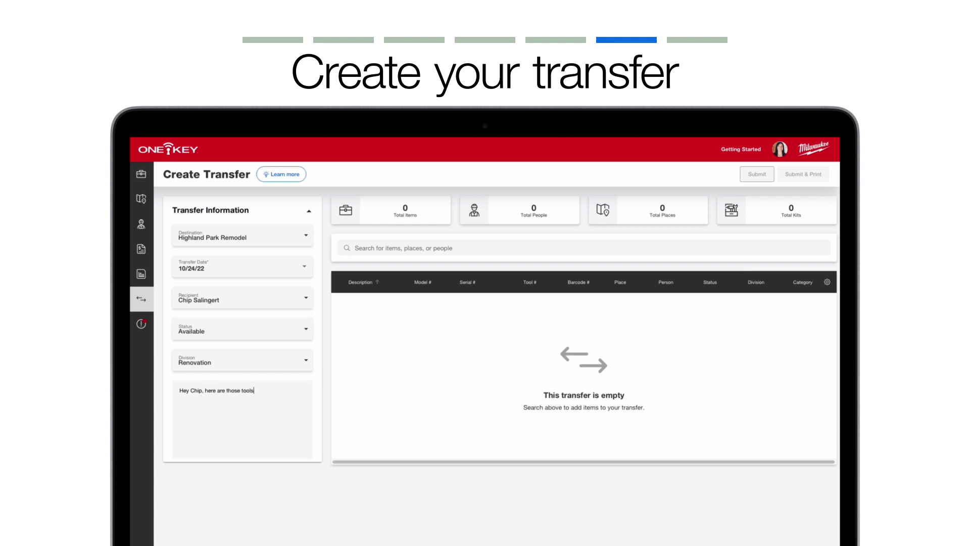
pyautogui.write(' you requested for the rem')
pyautogui.write('odel job.')
pyautogui.click(312, 211)
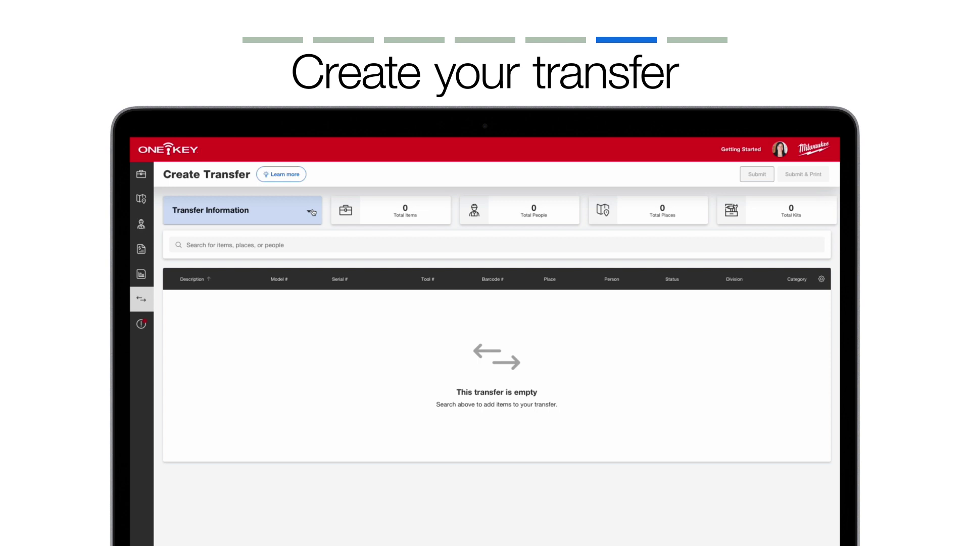
# Search the transferable items for "drill" and for "impact"
pyautogui.click(426, 244)
pyautogui.write('dri')
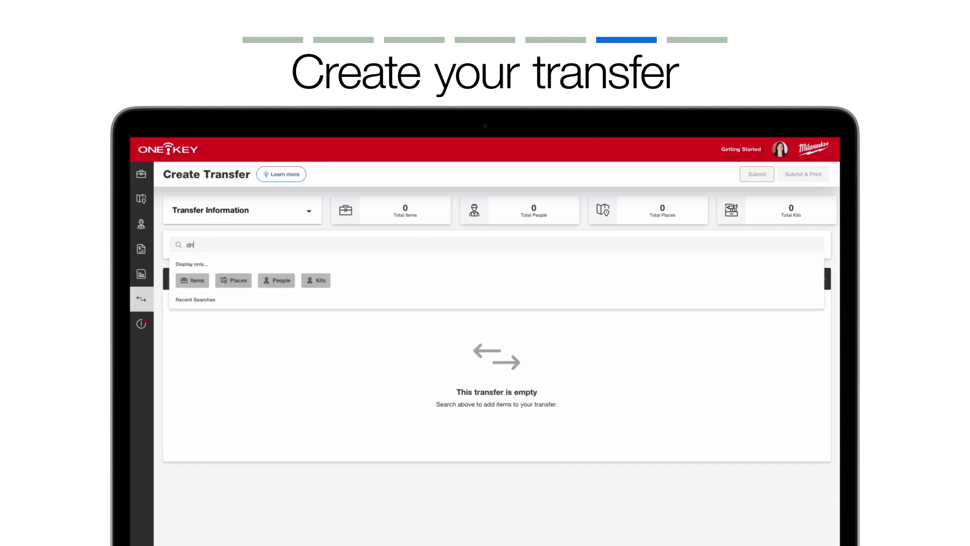
pyautogui.write('ll')
pyautogui.hotkey('ctrl', 'a')
pyautogui.write('impact')
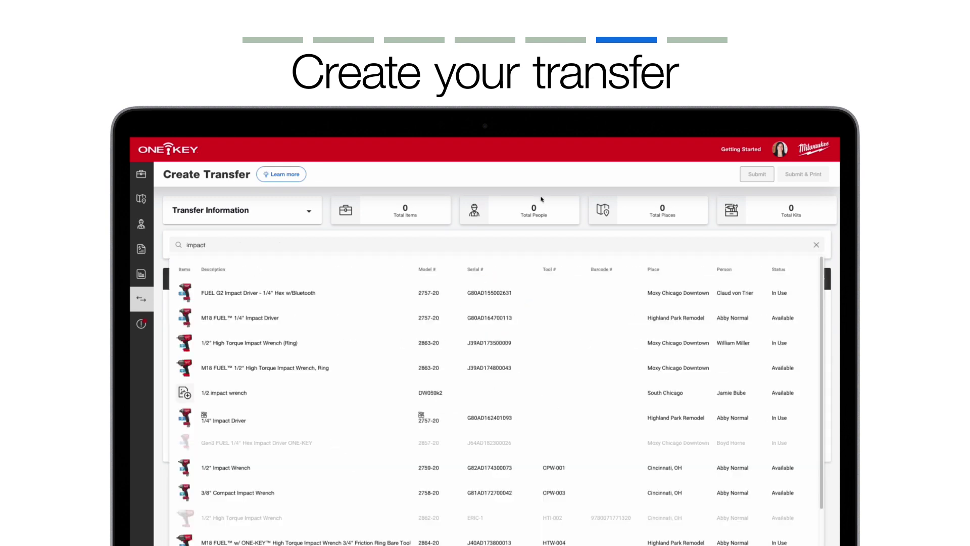
# Search for "truck", view the Mechanic Truck's items available to transfer, and leave the list without adding any
pyautogui.click(817, 245)
pyautogui.write('truck')
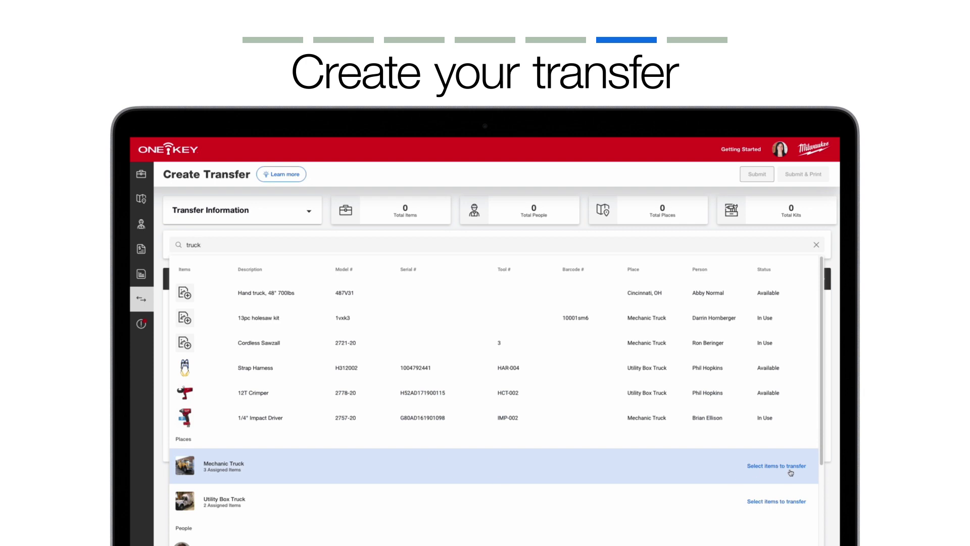
pyautogui.click(791, 472)
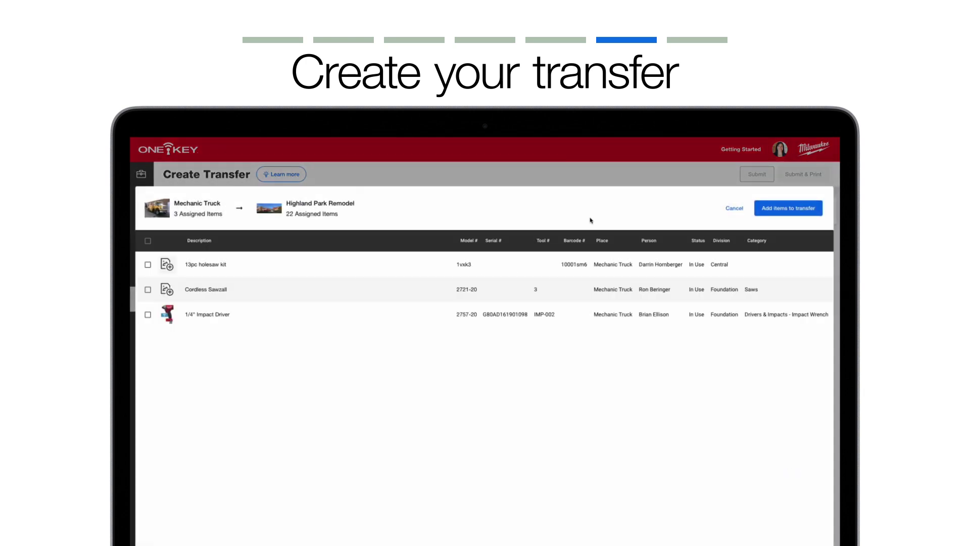
pyautogui.click(733, 208)
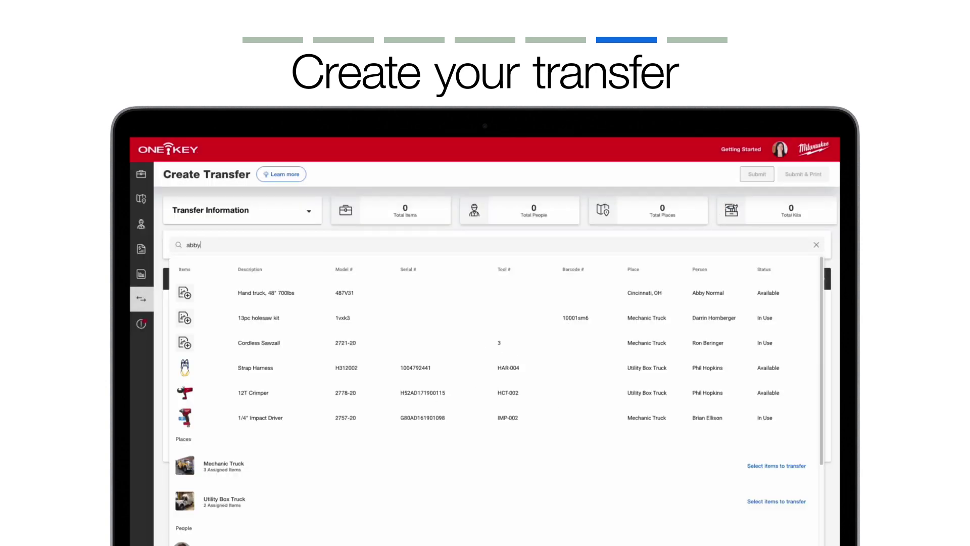
# Search for a person by first name, view their assigned items, and leave the list without adding any
pyautogui.scroll(-5, 445, 354)
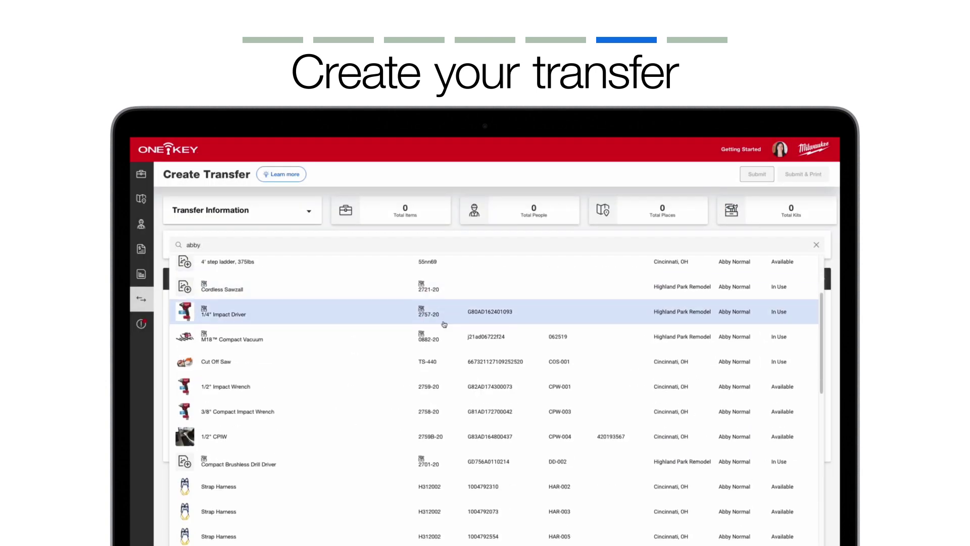
pyautogui.moveTo(445, 313); pyautogui.dragTo(448, 348)
pyautogui.scroll(-10, 449, 348)
pyautogui.click(779, 514)
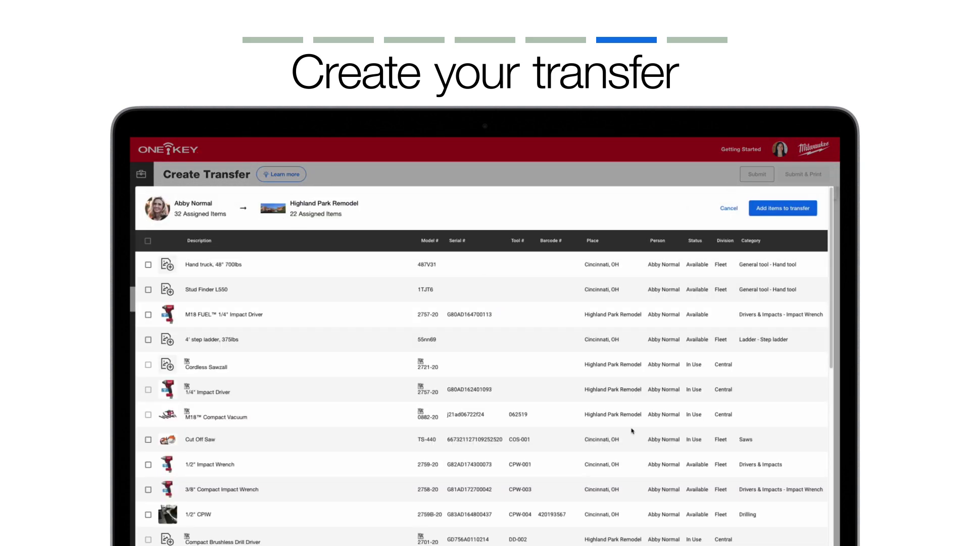
pyautogui.click(728, 212)
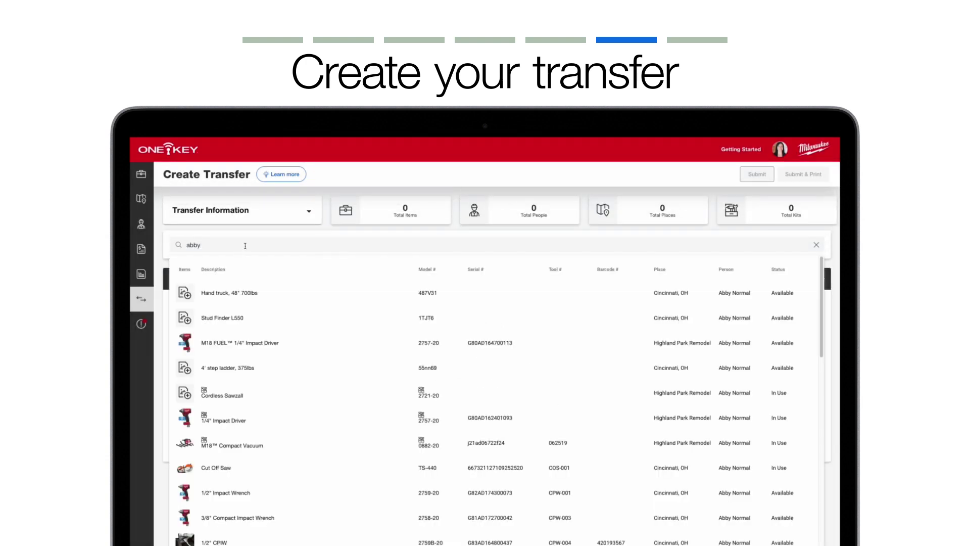
# Clear the search, restrict it to People, and search for the same person by first name
pyautogui.click(816, 245)
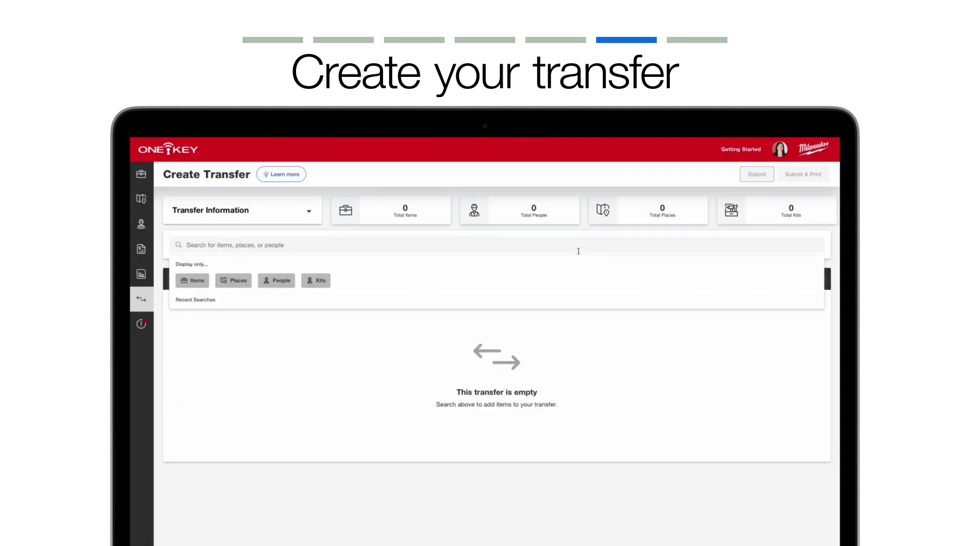
pyautogui.click(278, 281)
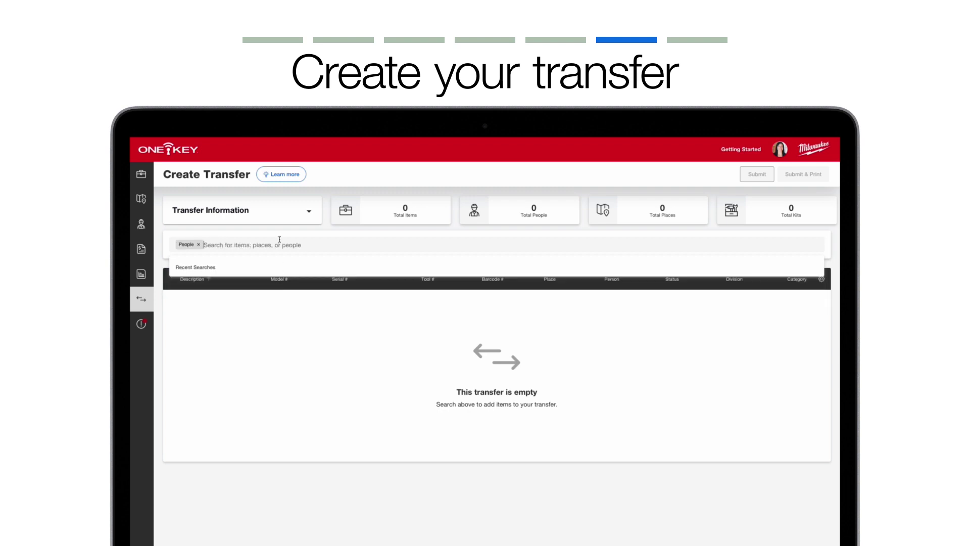
pyautogui.write('abby')
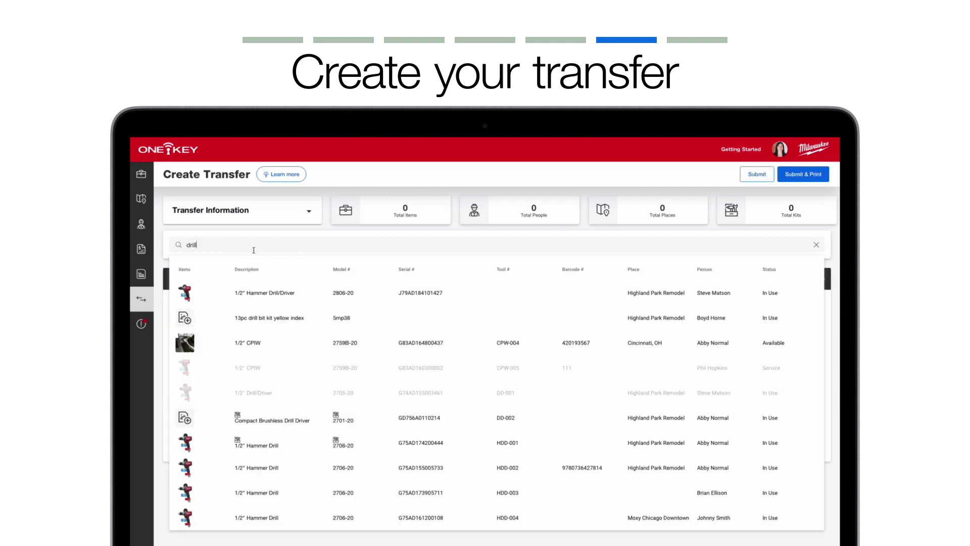
# Add the 1/2" Hammer Drills HDD-002 and HDD-003 from the "drill" search to the transfer and close the results
pyautogui.click(244, 466)
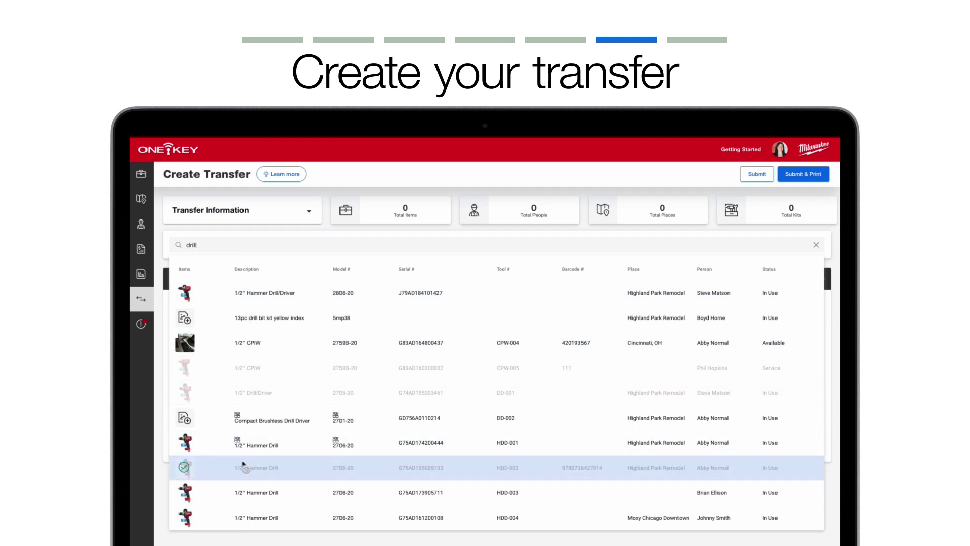
pyautogui.click(264, 492)
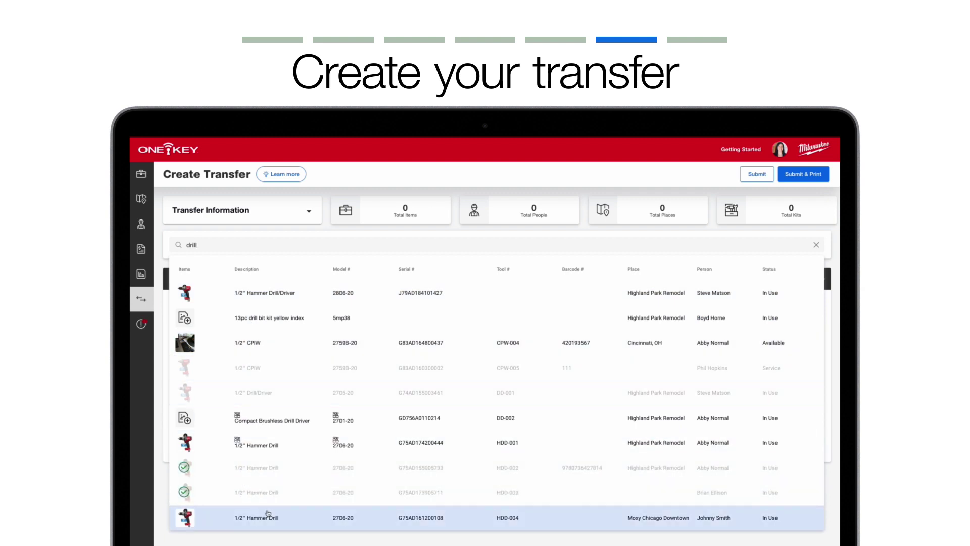
pyautogui.click(614, 233)
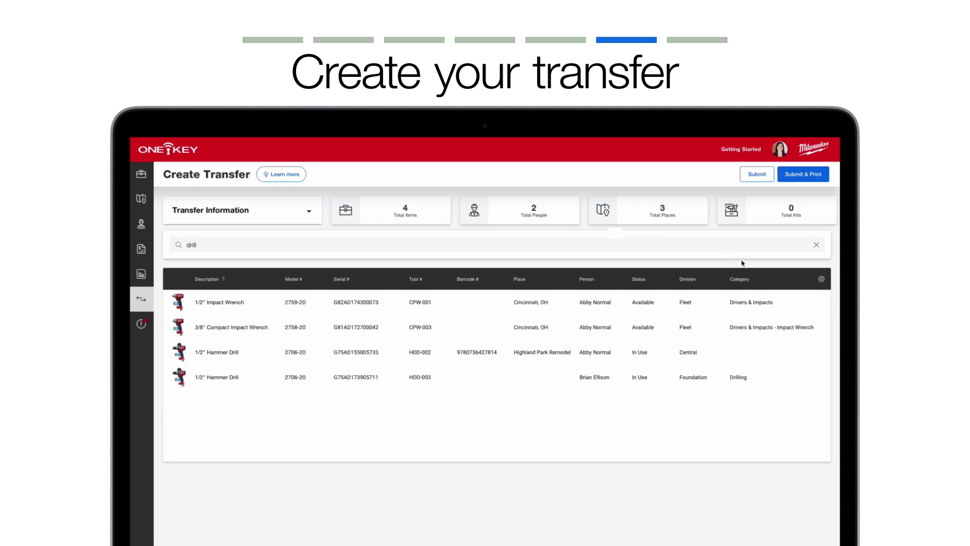
# Review the column display options for the transfer's item table and close them without changing any
pyautogui.click(822, 279)
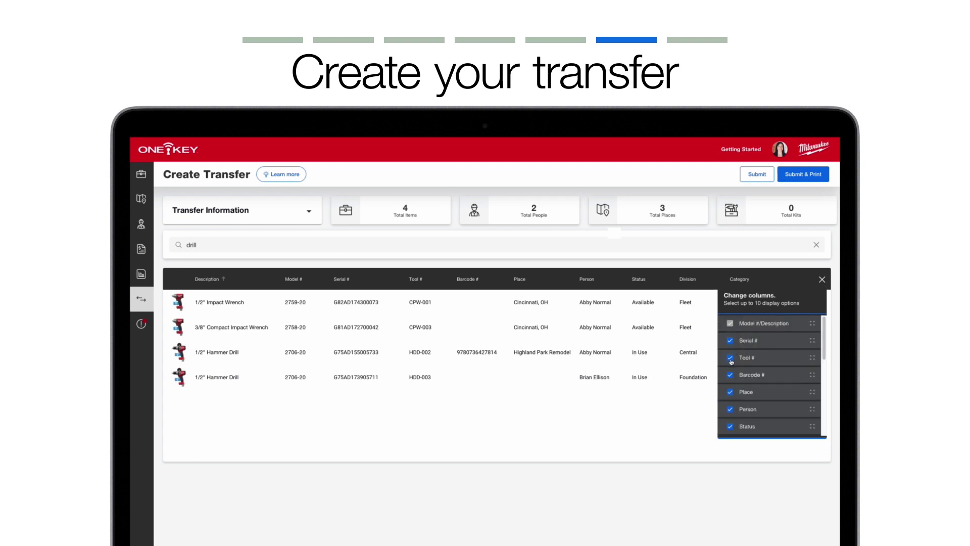
pyautogui.scroll(-5, 731, 361)
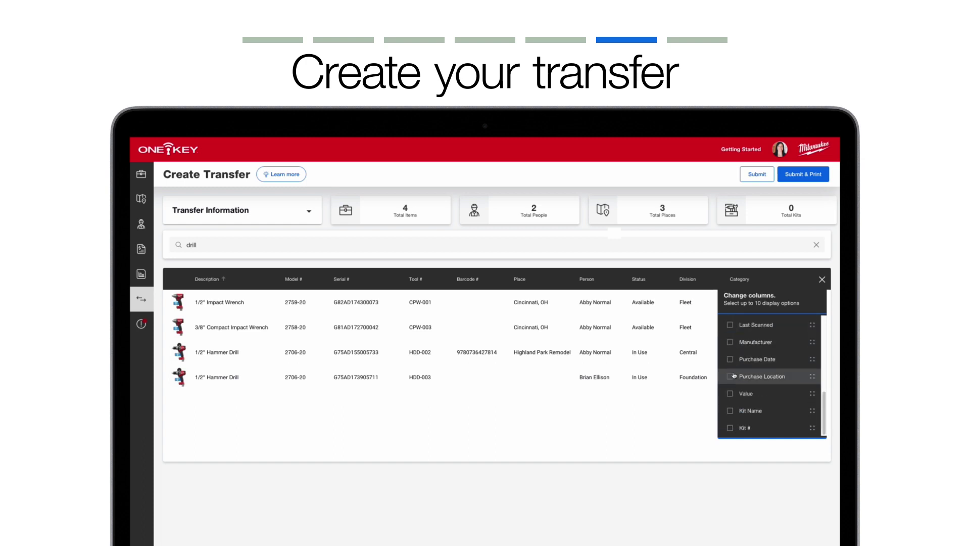
pyautogui.click(823, 279)
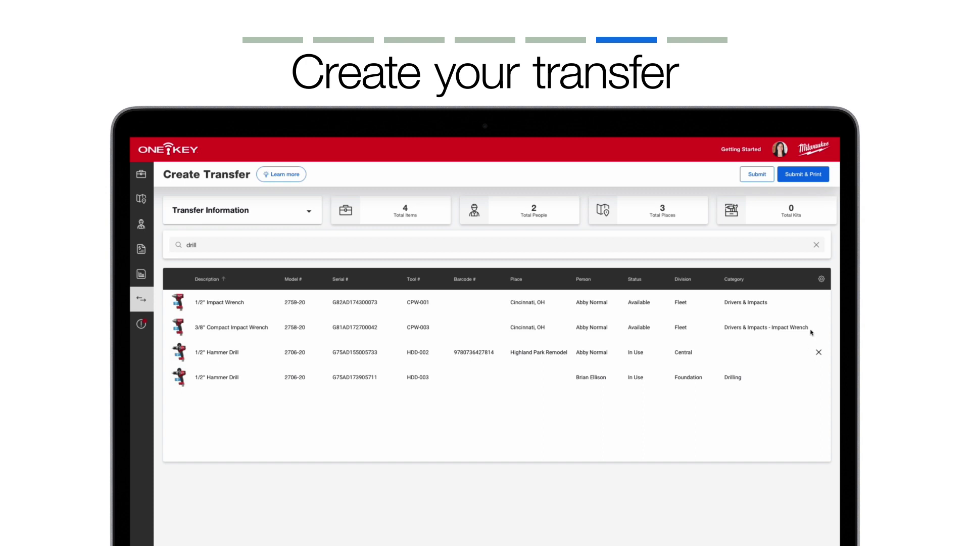
# Submit the transfer with a printable report and read through the report's item list
pyautogui.click(809, 177)
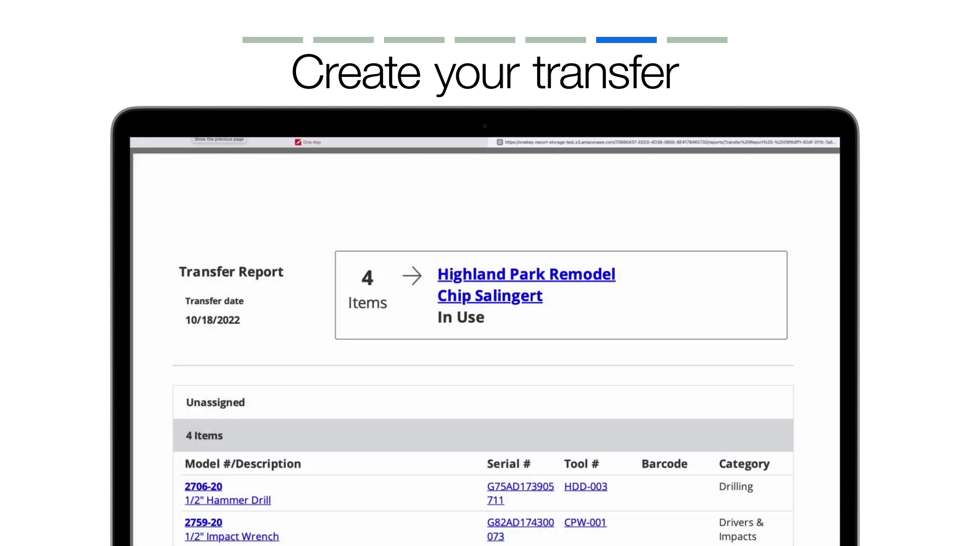
pyautogui.scroll(-5, 229, 325)
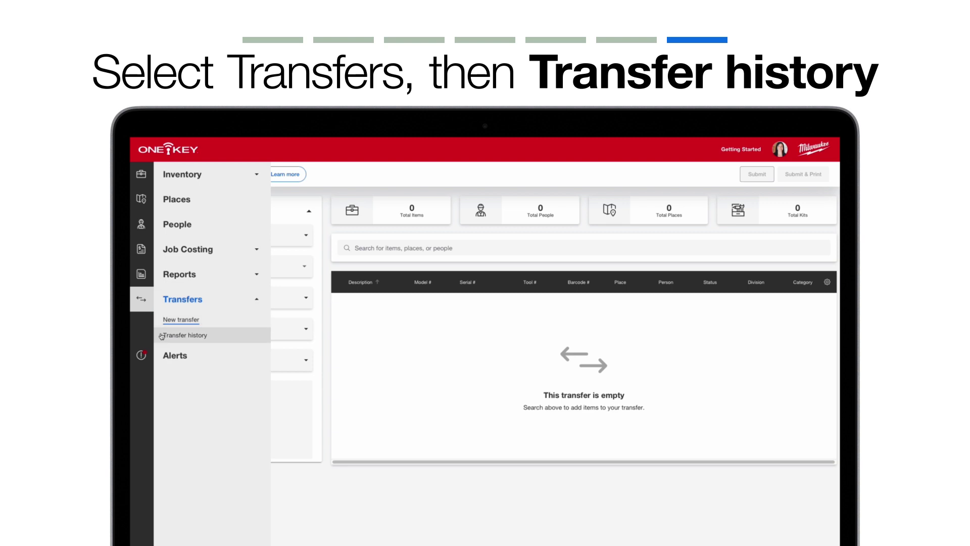
# Open the transfer history, filter it by the Highland Park Remodel place, and remove that filter
pyautogui.click(162, 336)
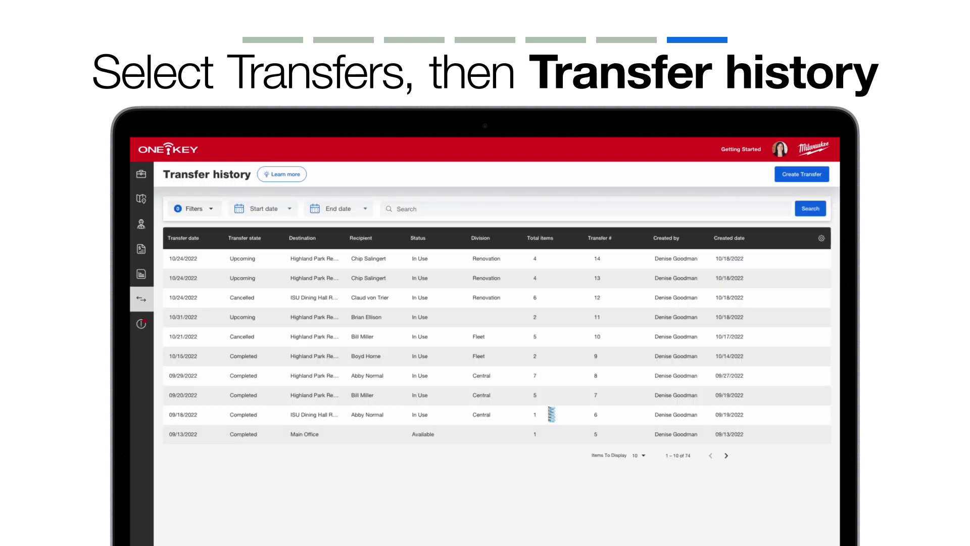
pyautogui.click(205, 208)
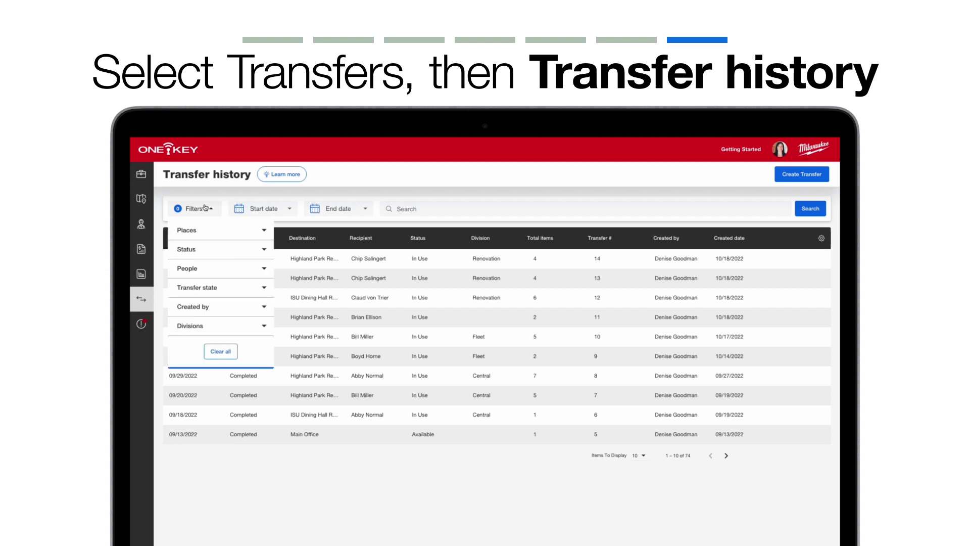
pyautogui.click(225, 231)
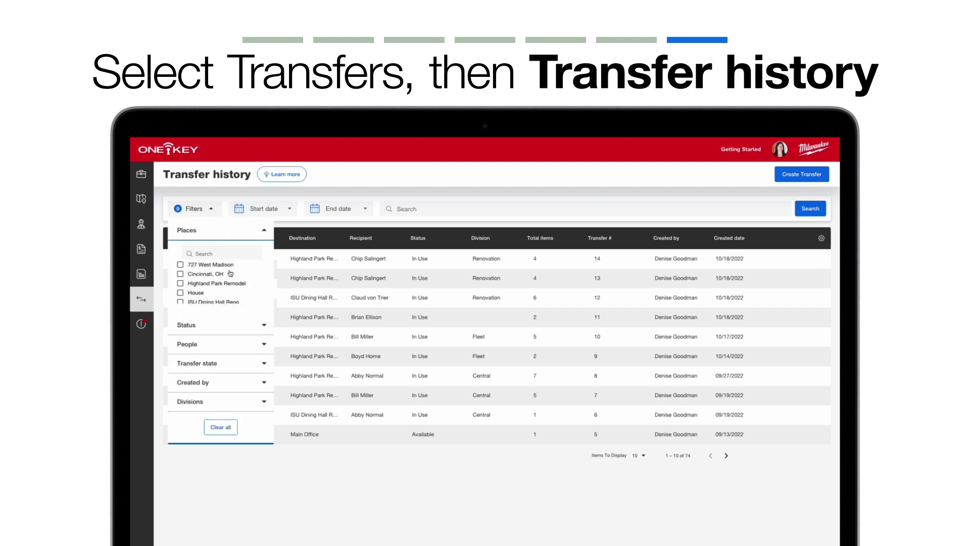
pyautogui.click(179, 283)
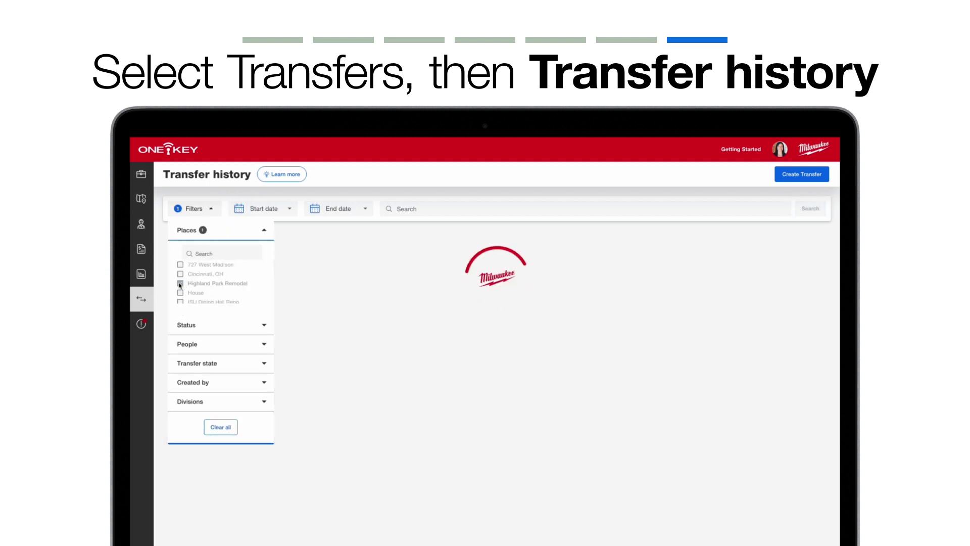
pyautogui.click(180, 283)
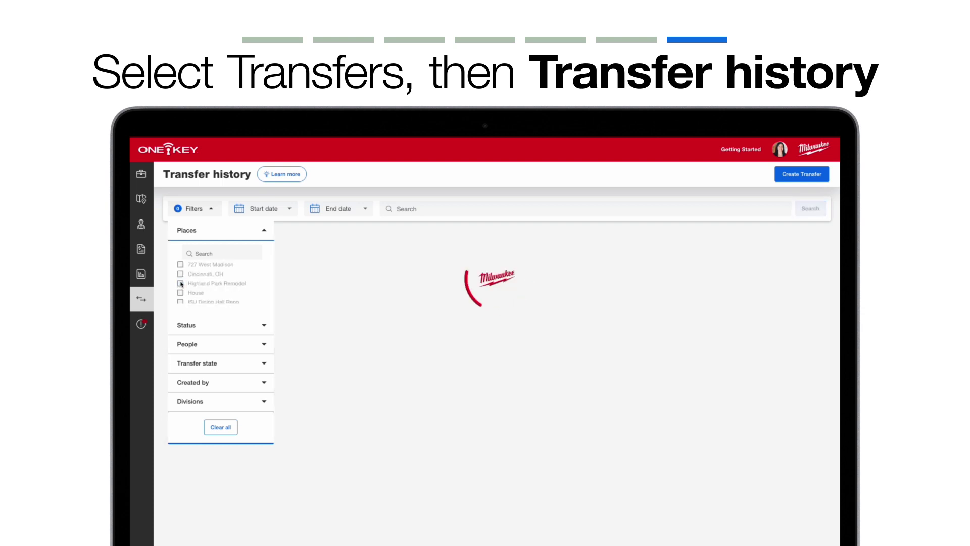
pyautogui.click(271, 232)
# Filter the transfer history by one person and remove that filter
pyautogui.click(192, 271)
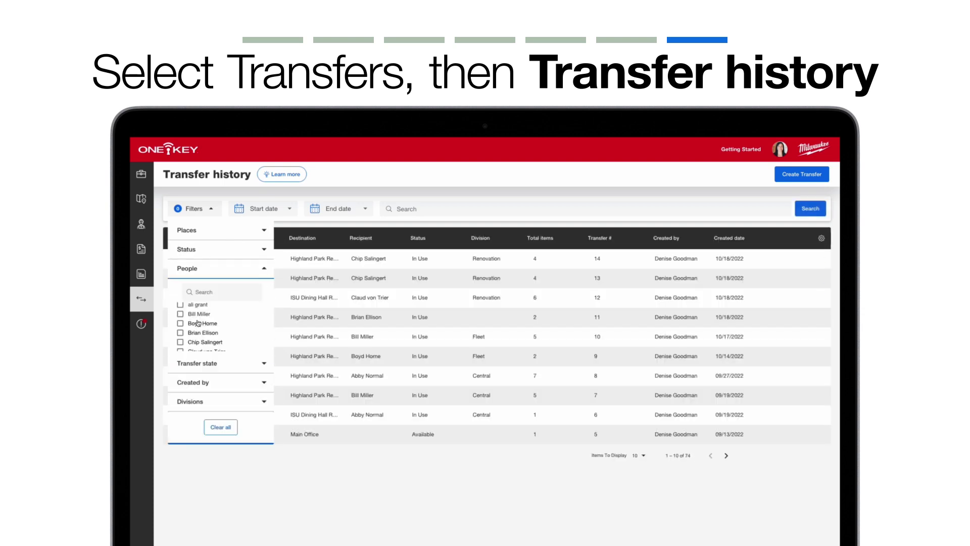
pyautogui.click(180, 343)
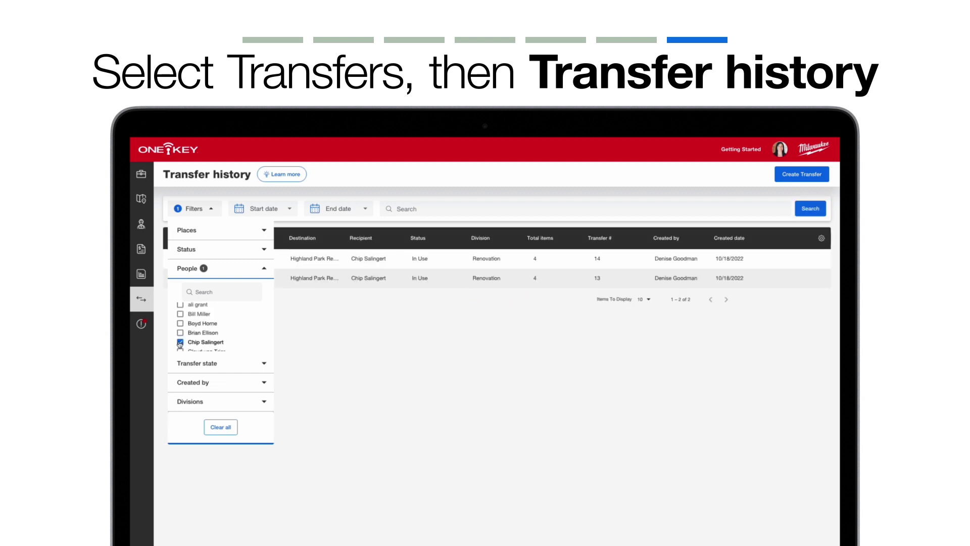
pyautogui.click(180, 344)
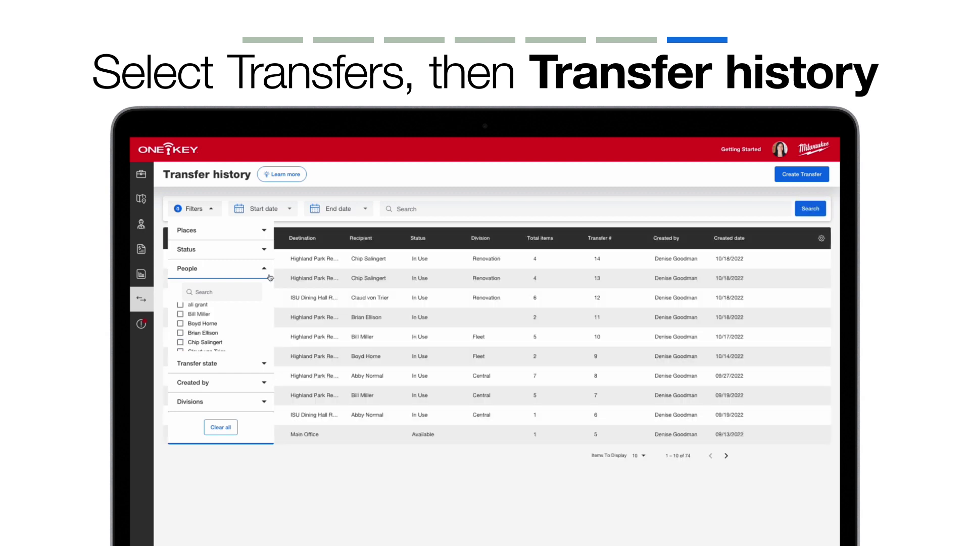
pyautogui.click(264, 270)
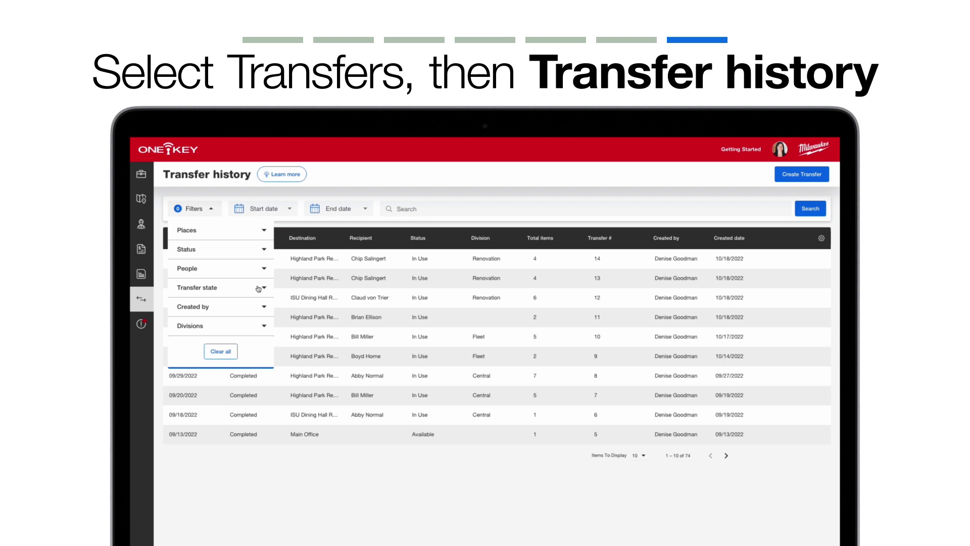
# Filter the transfer history by the Renovation division, remove that filter, and close the filter options
pyautogui.click(263, 325)
pyautogui.scroll(-2, 232, 360)
pyautogui.click(180, 370)
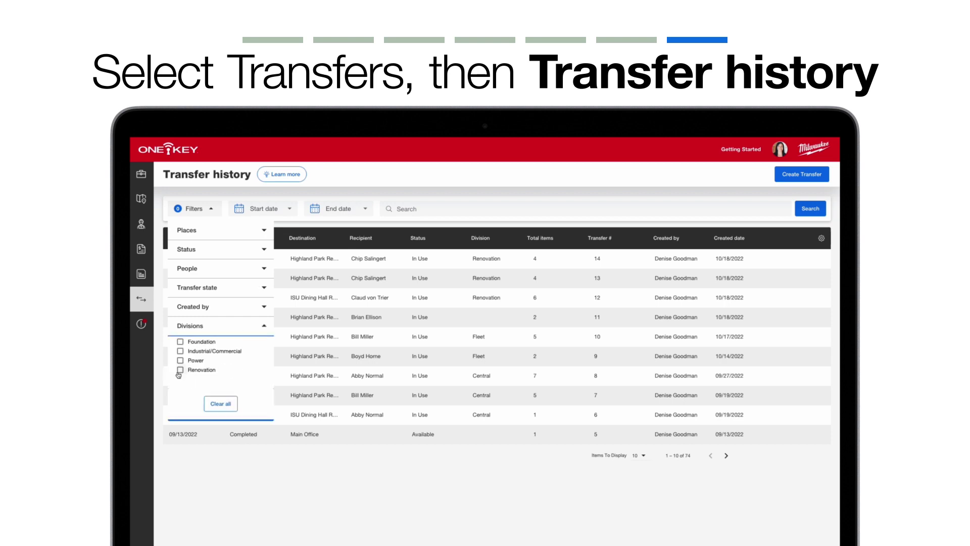
pyautogui.click(180, 370)
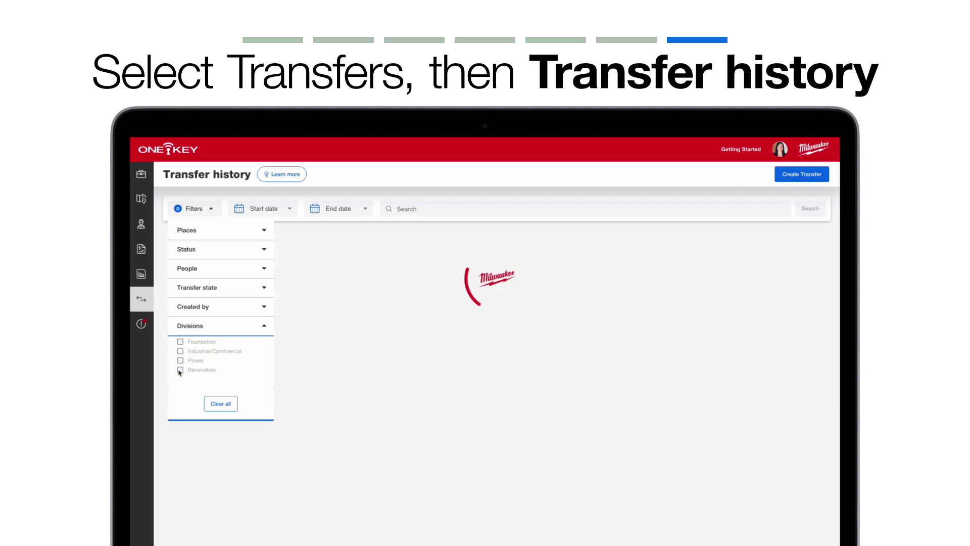
pyautogui.click(264, 326)
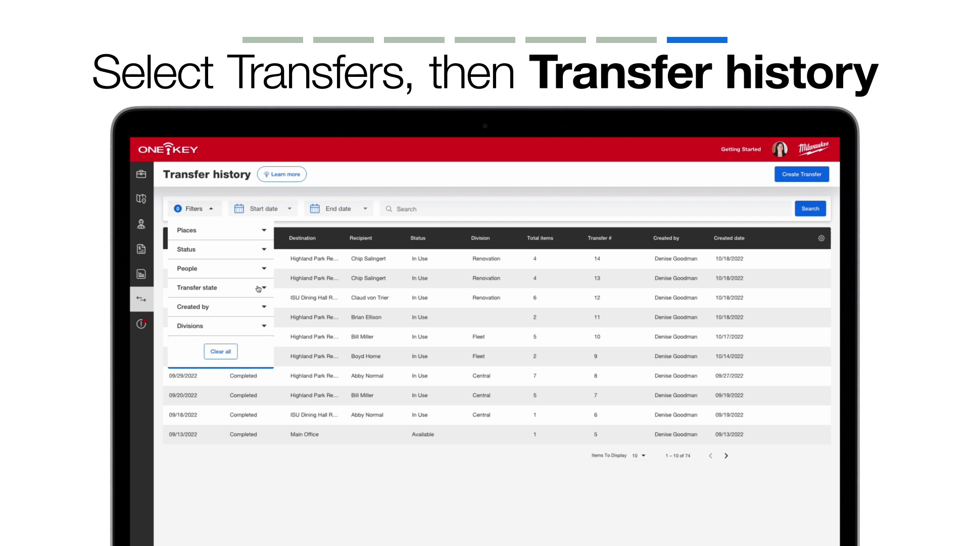
pyautogui.click(211, 209)
# Set the start date to 10/24/22, clear it, and search the transfer history for "highland park"
pyautogui.click(264, 209)
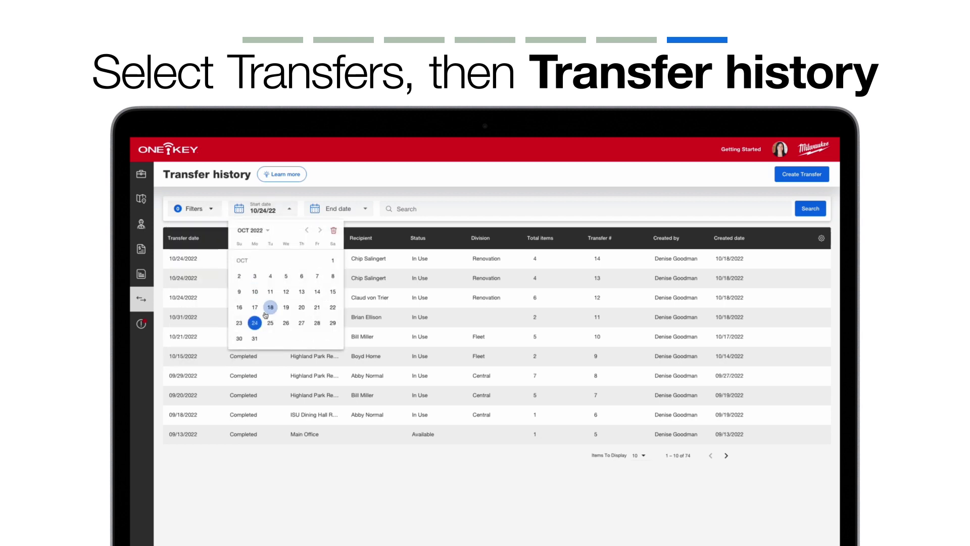
pyautogui.click(333, 231)
pyautogui.write('highlan')
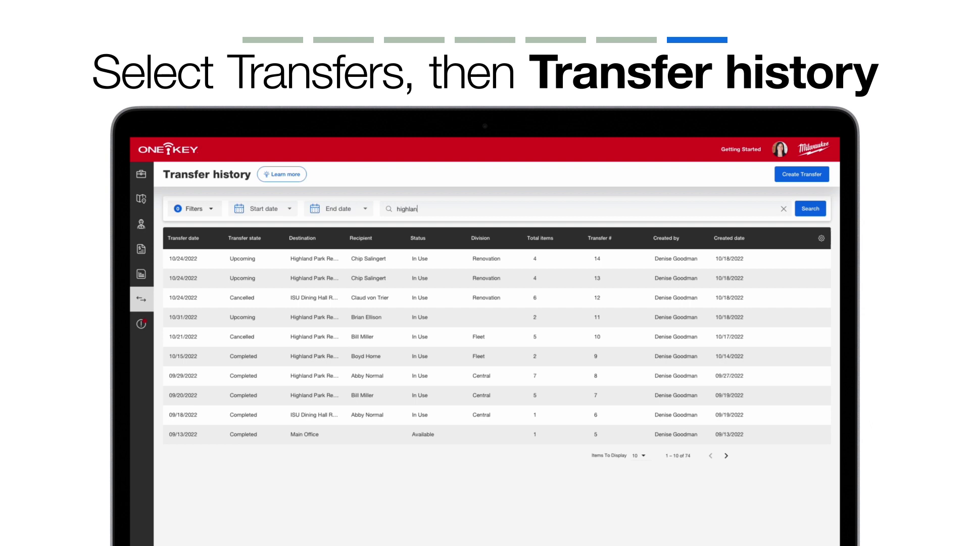
pyautogui.write('d park')
pyautogui.press('Return')
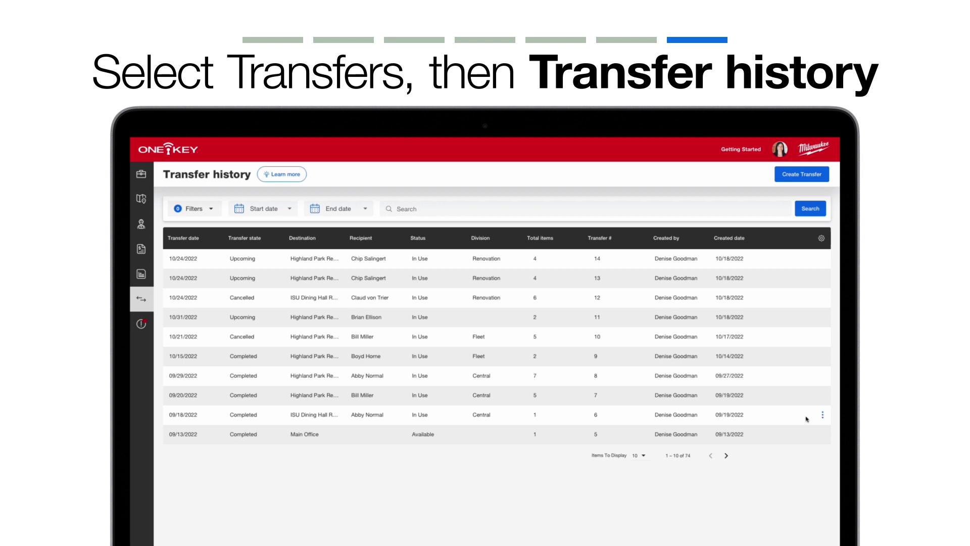
# View the details of the completed 09/18/2022 transfer to the ISU Dining Hall place
pyautogui.click(821, 417)
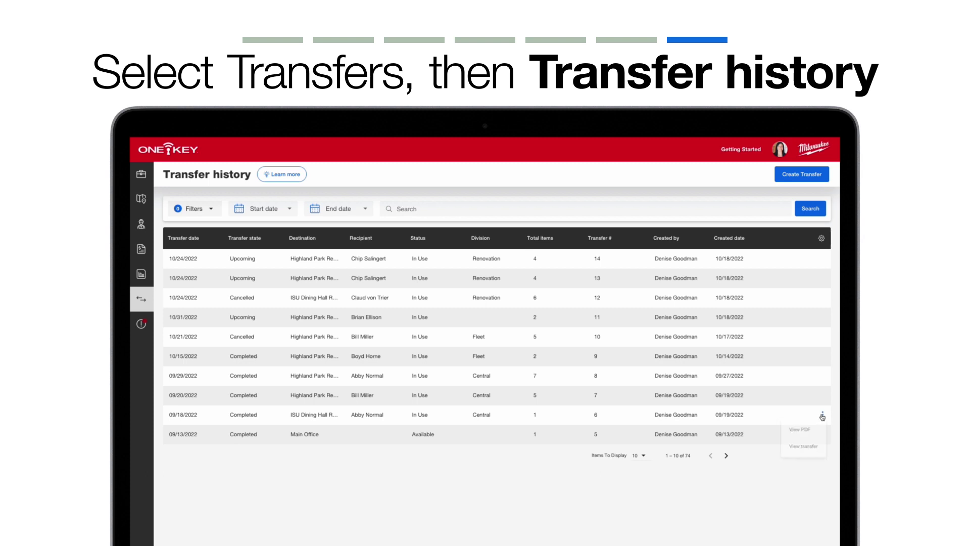
pyautogui.click(802, 449)
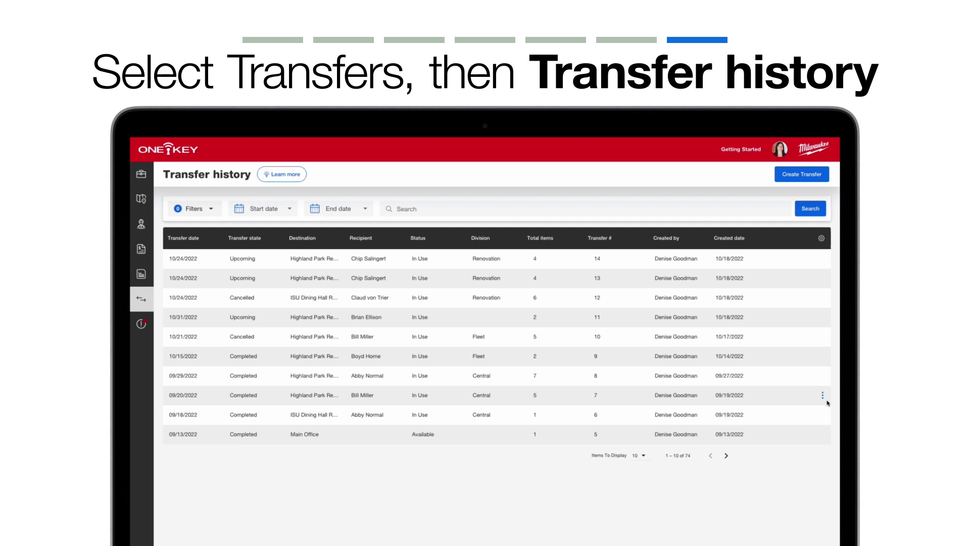
# Open the PDF report of the first upcoming Highland Park Remodel transfer in the history and examine its items
pyautogui.click(823, 261)
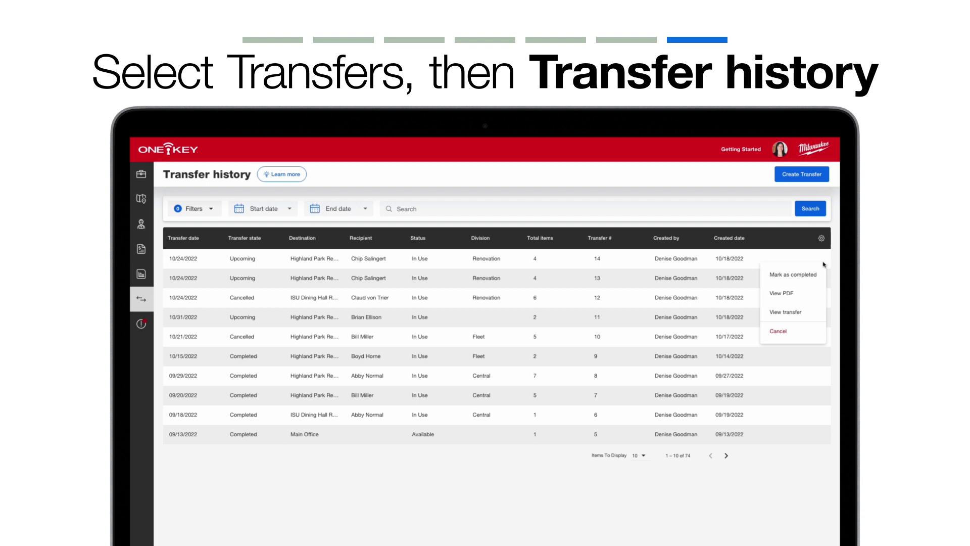
pyautogui.click(817, 292)
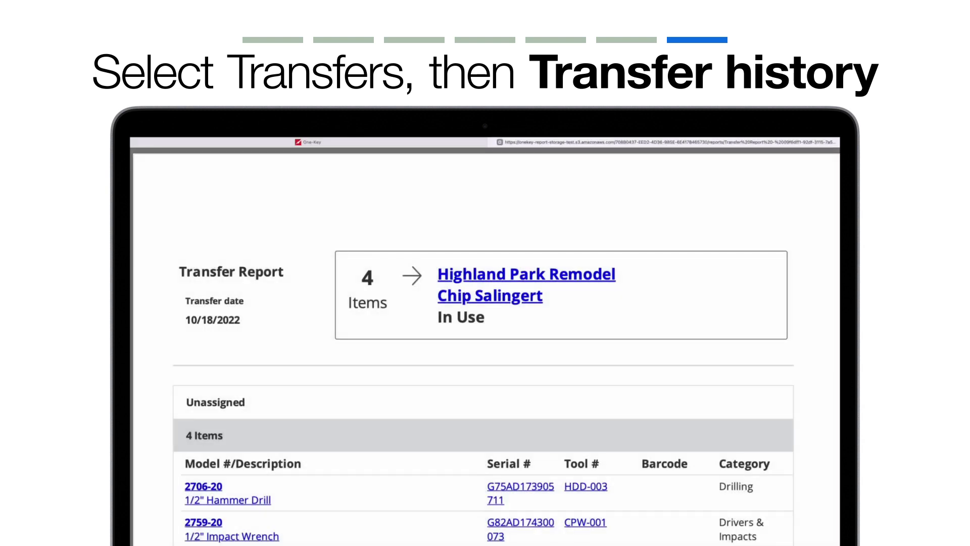
pyautogui.scroll(-5, 229, 325)
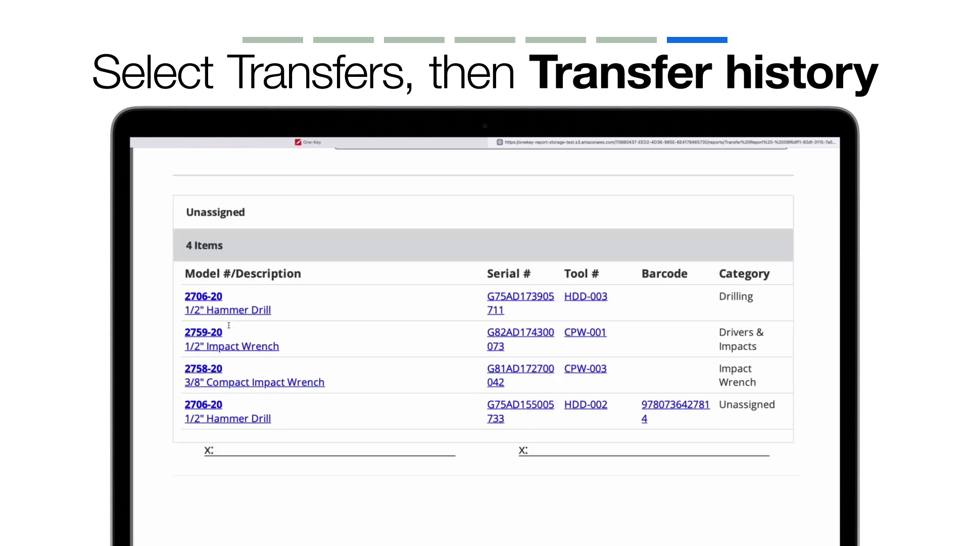